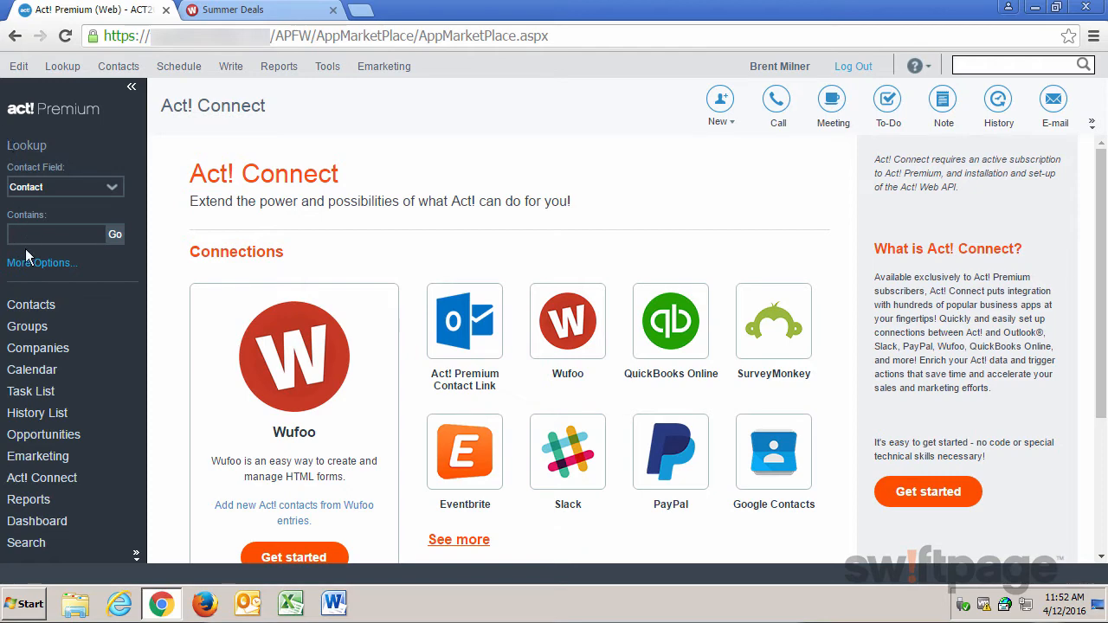
- Open the Wufoo connection's Get started link to launch Zapier's 'Add Act! Contacts from new Wufoo entries' zap
click(41, 484)
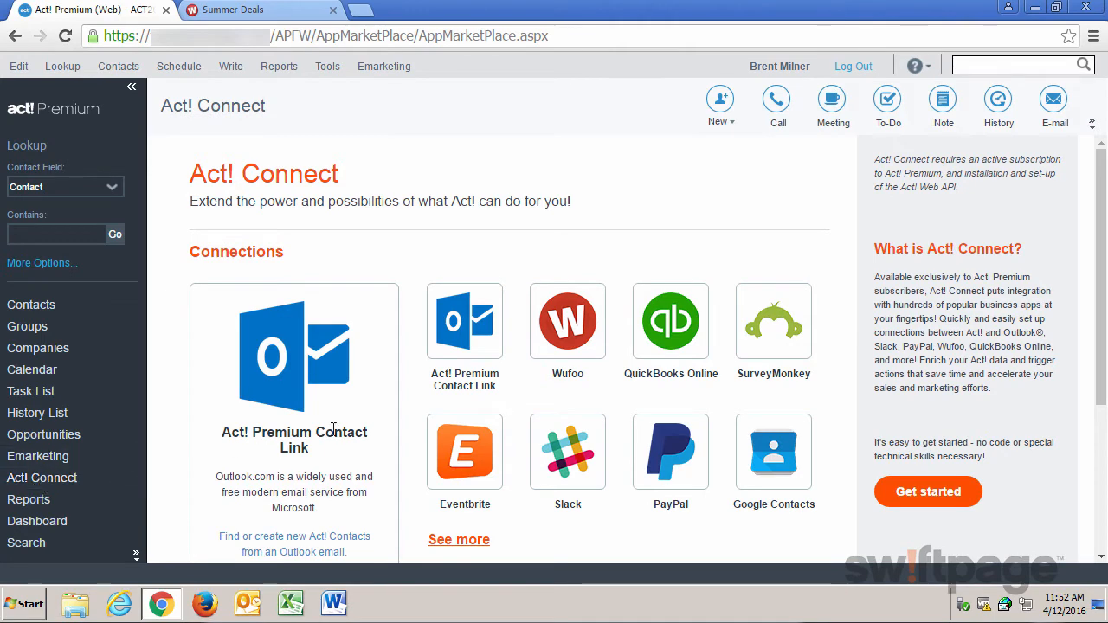
click(568, 328)
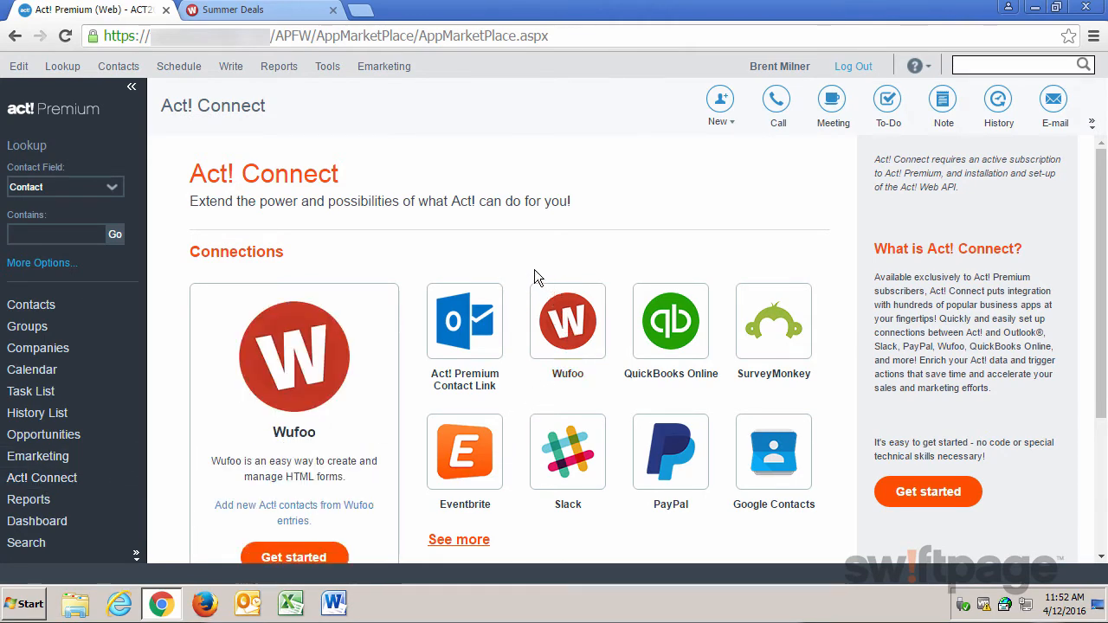
scroll(369, 318, down, 1)
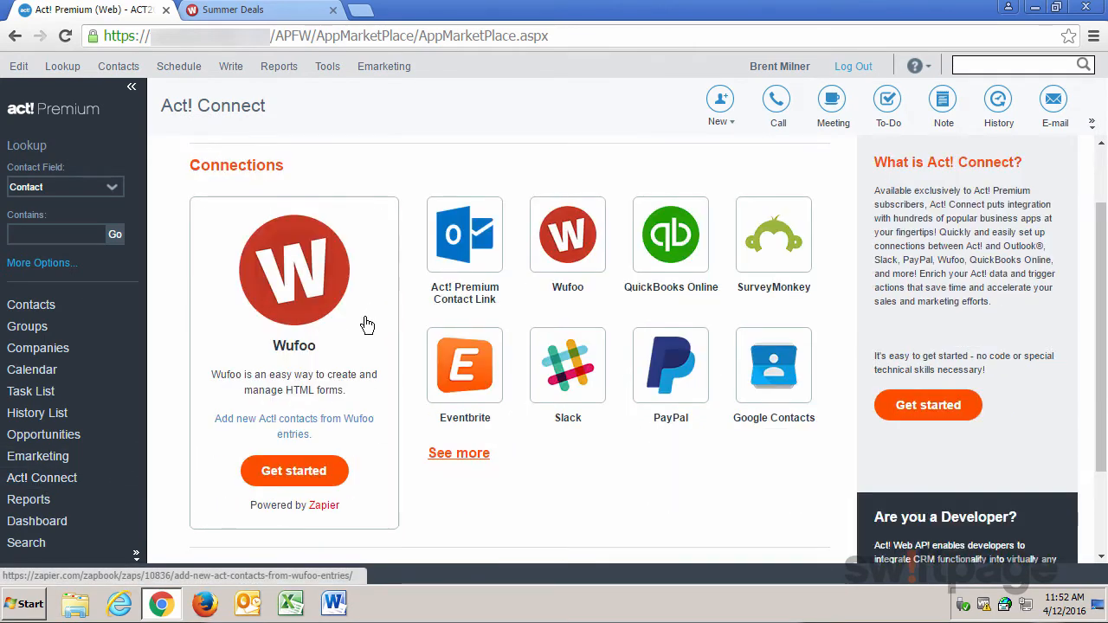
click(294, 471)
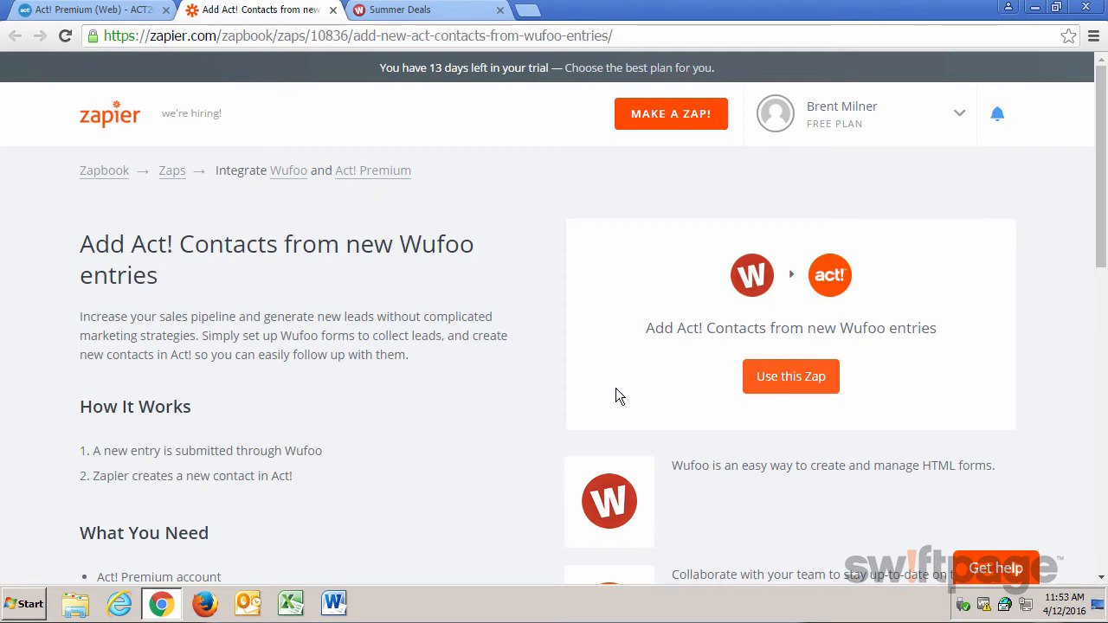
- Use the zap template and authorize the Wufoo account with its login email and password
click(801, 385)
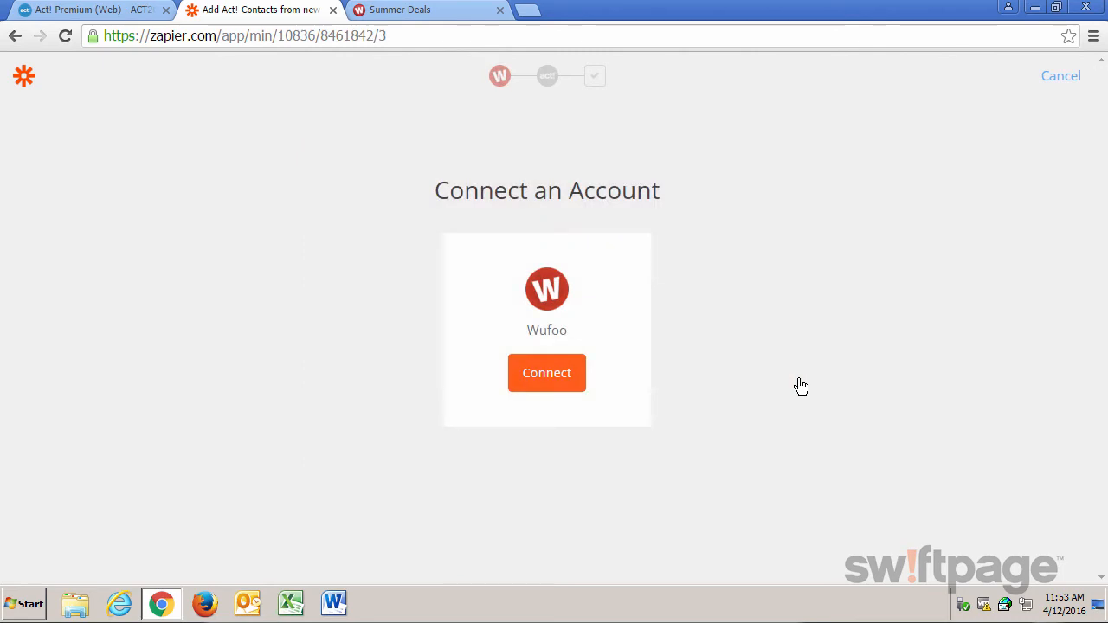
click(545, 385)
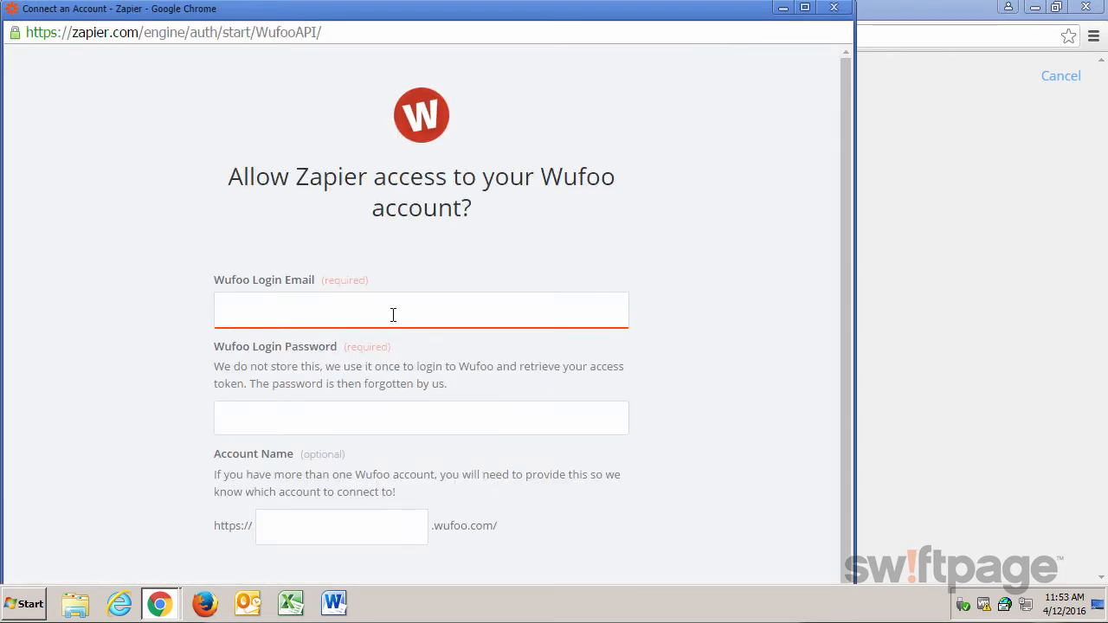
key(Tab)
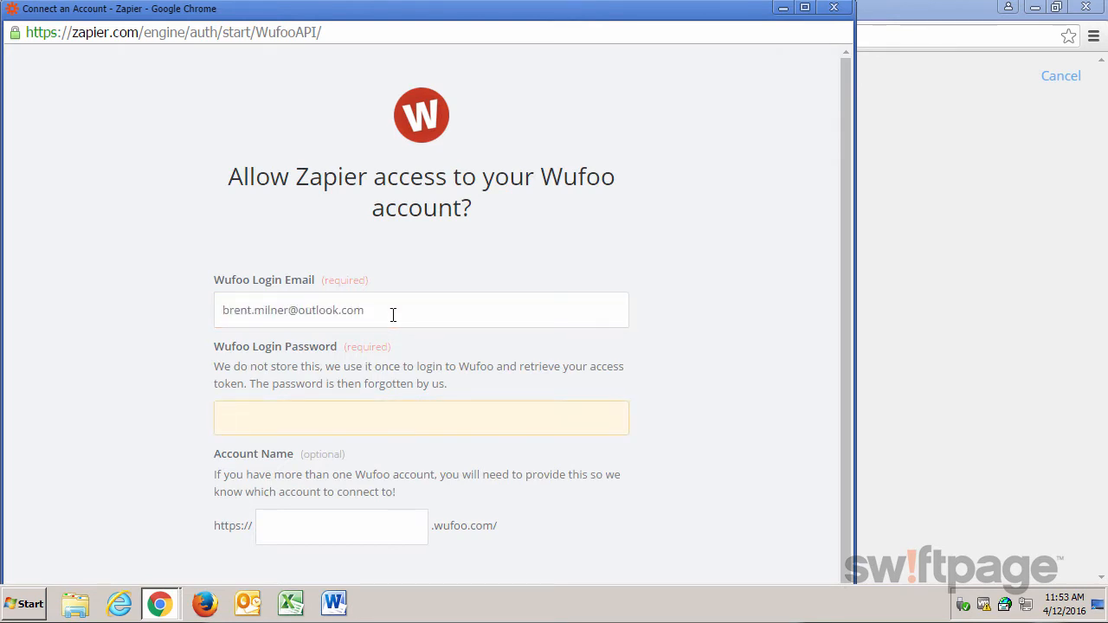
text(*********)
scroll(562, 478, down, 1)
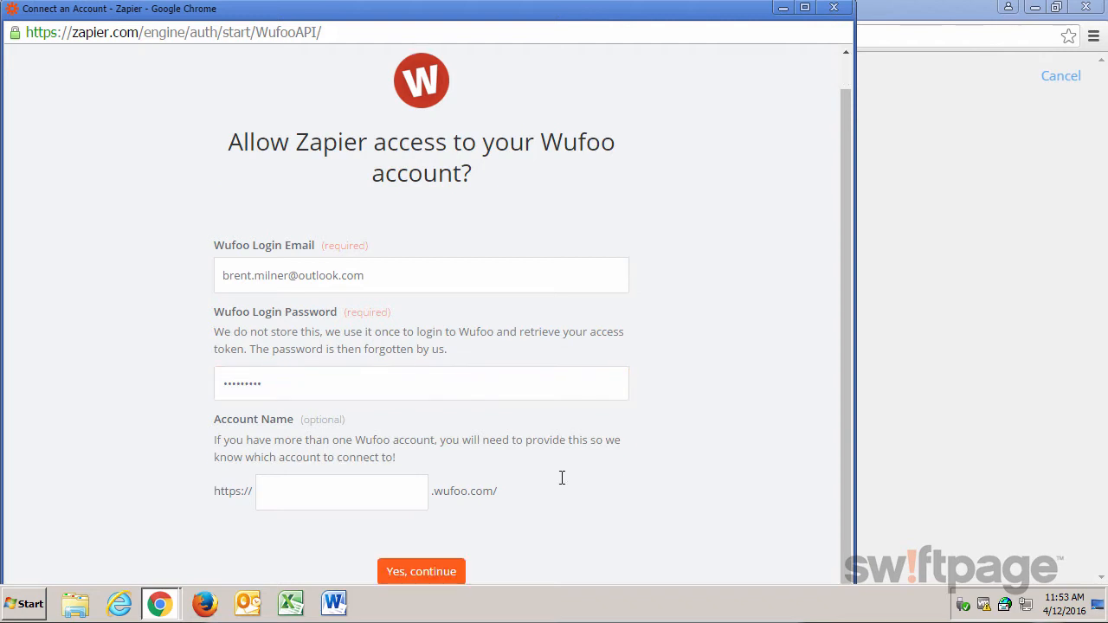
click(437, 562)
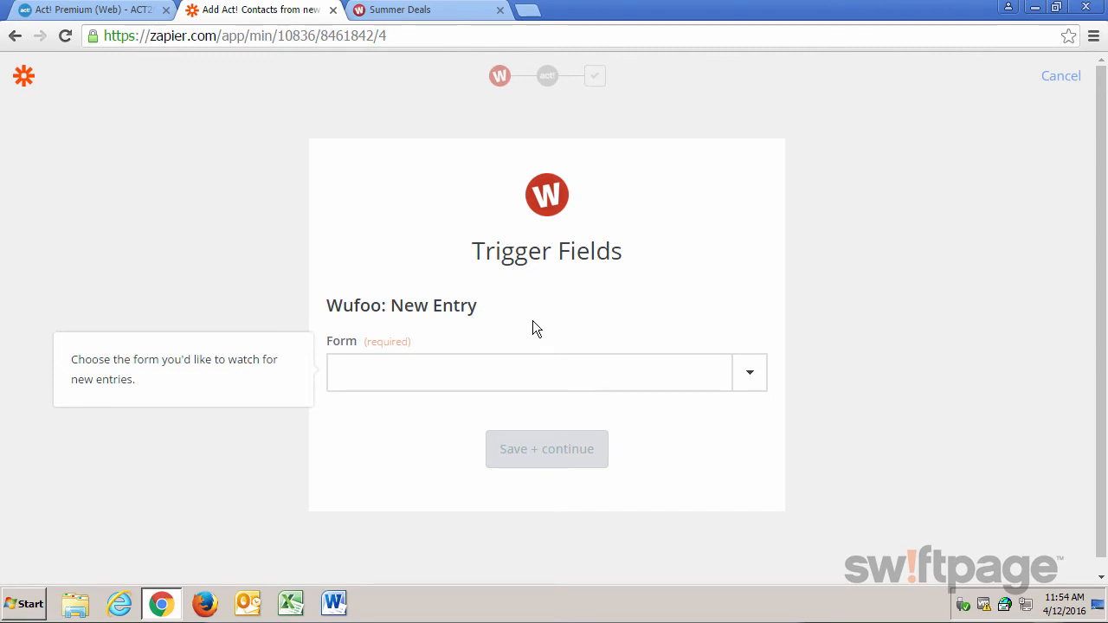
- Set the Wufoo New Entry trigger to the Summer Deals form and save it
click(751, 378)
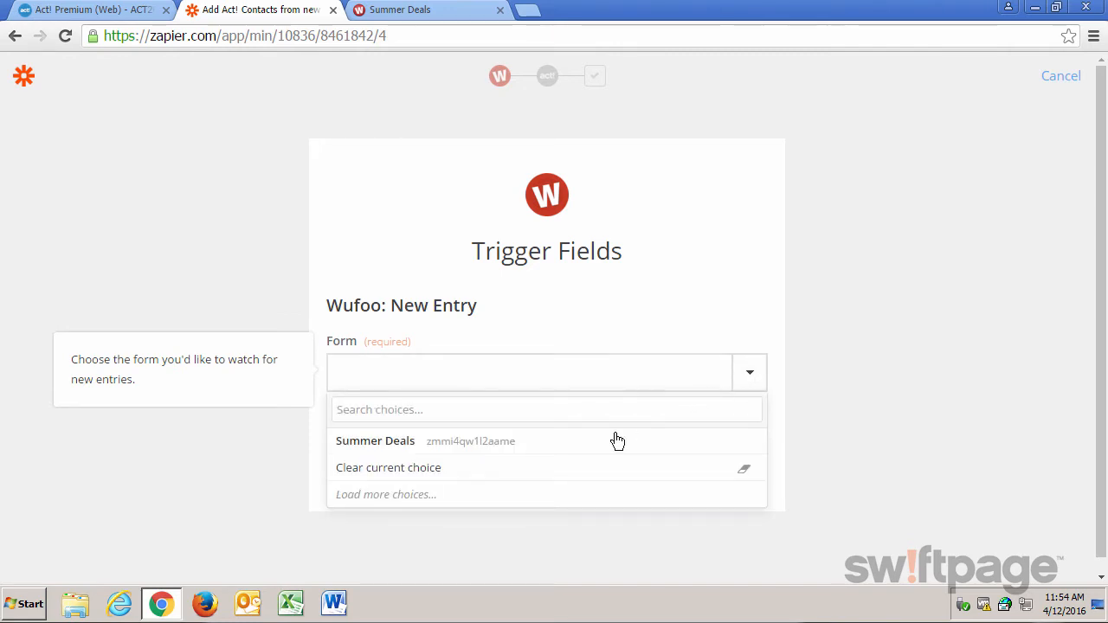
click(576, 447)
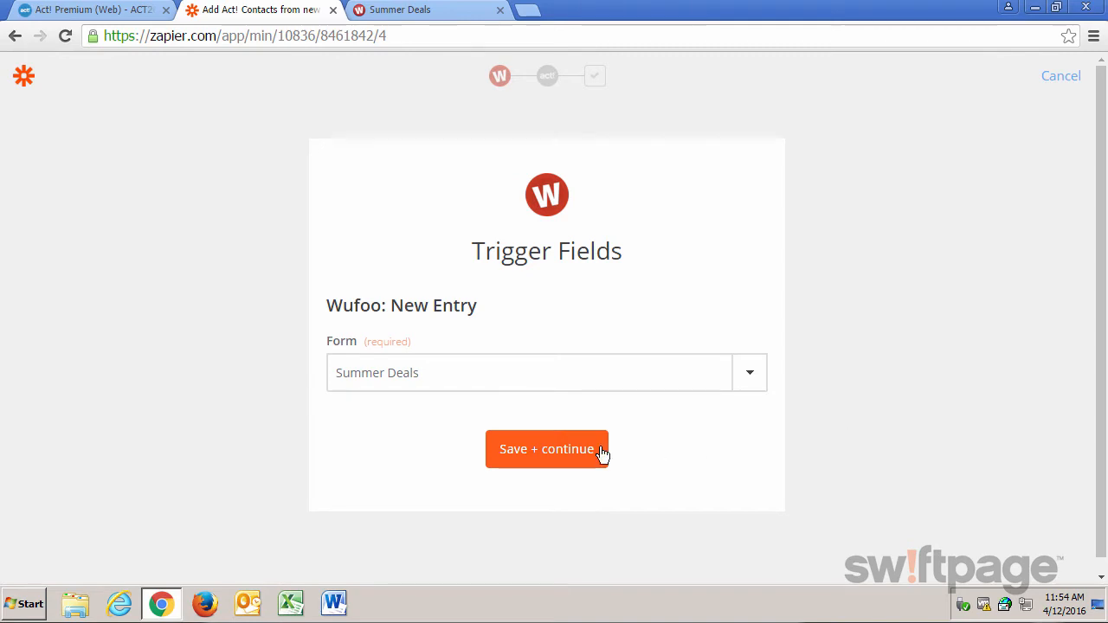
click(564, 455)
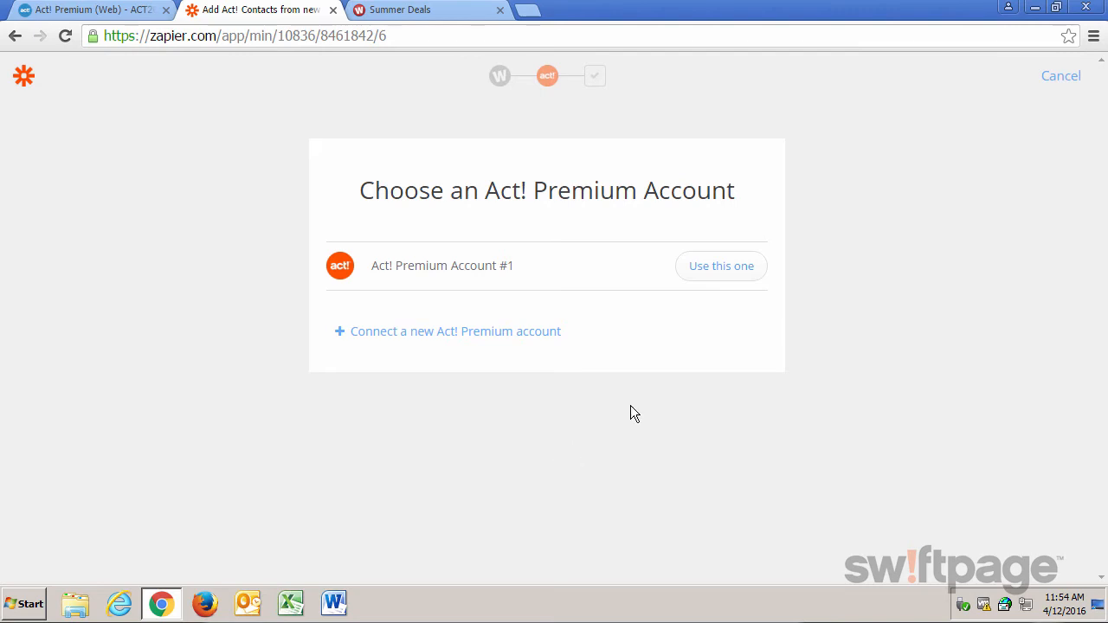
- Choose Act! Premium Account #1 for the action, briefly checking the Summer Deals form fields
click(720, 286)
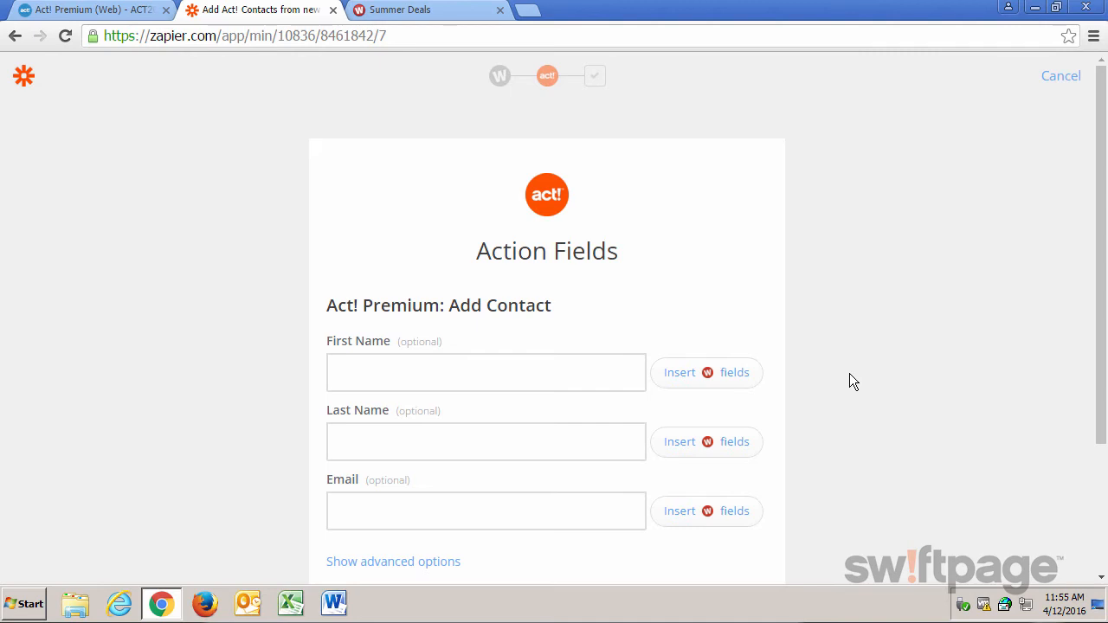
scroll(849, 374, down, 1)
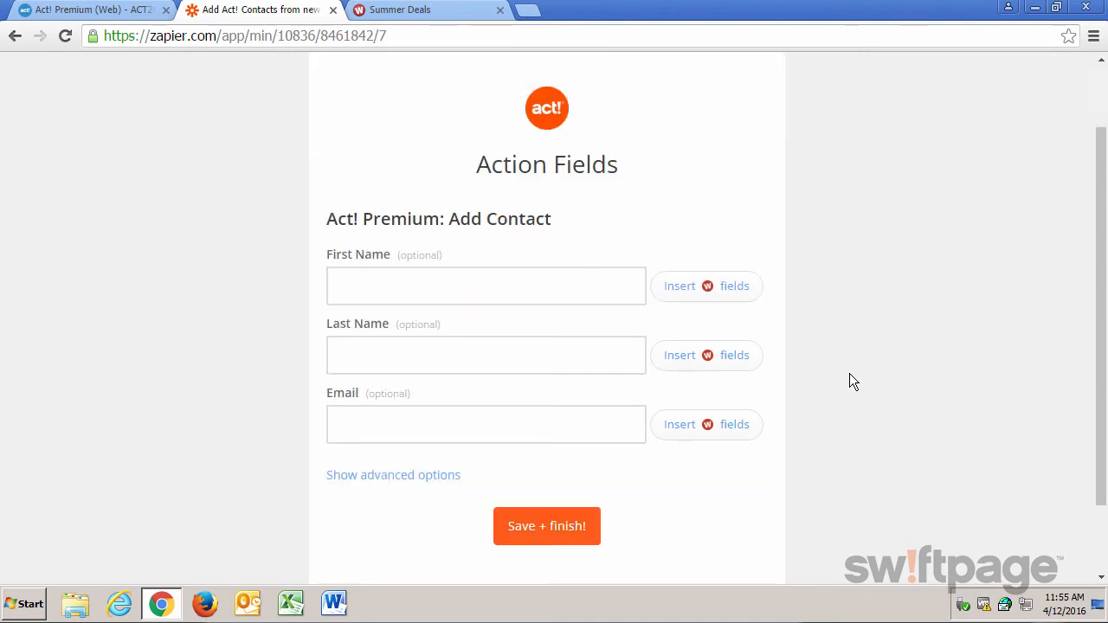
click(422, 12)
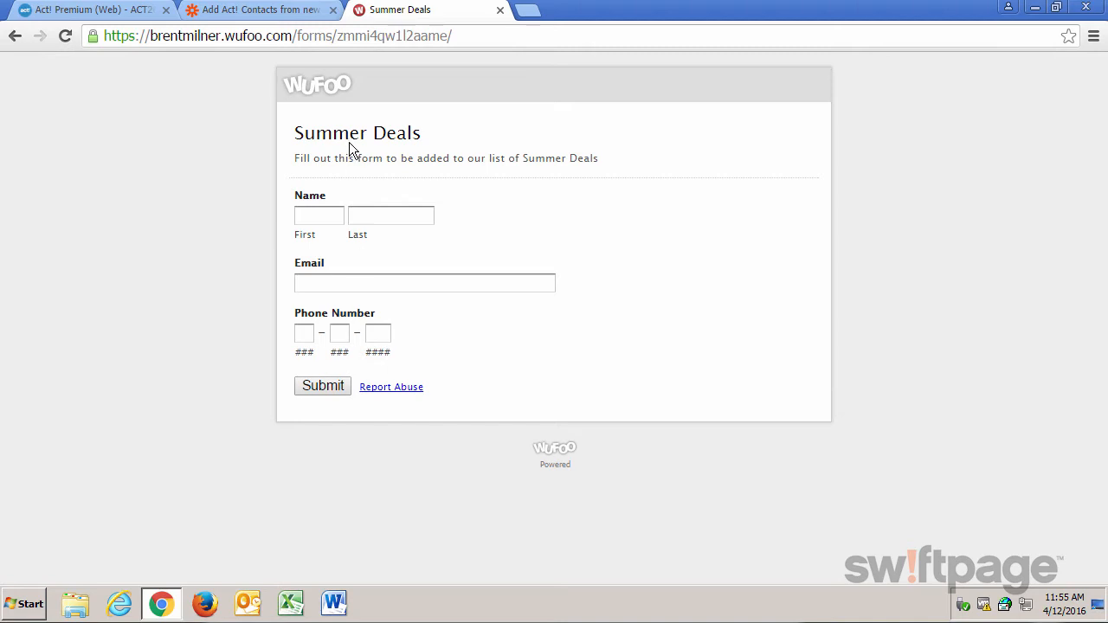
click(278, 14)
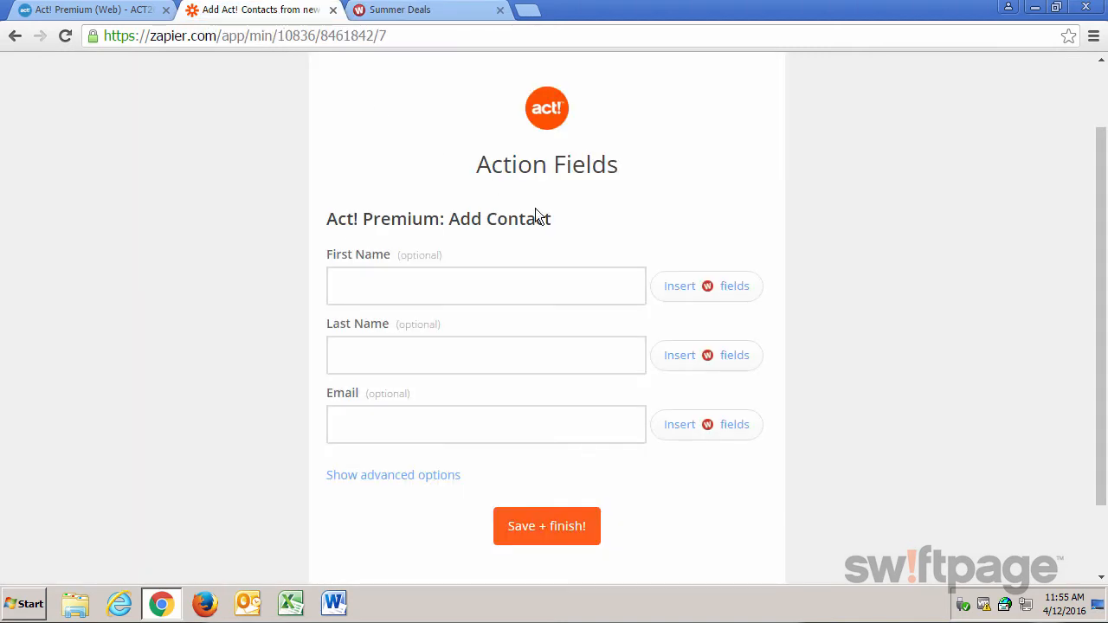
- Map the Wufoo first name, last name and Email into the Act! First Name, Last Name and Email fields
click(692, 291)
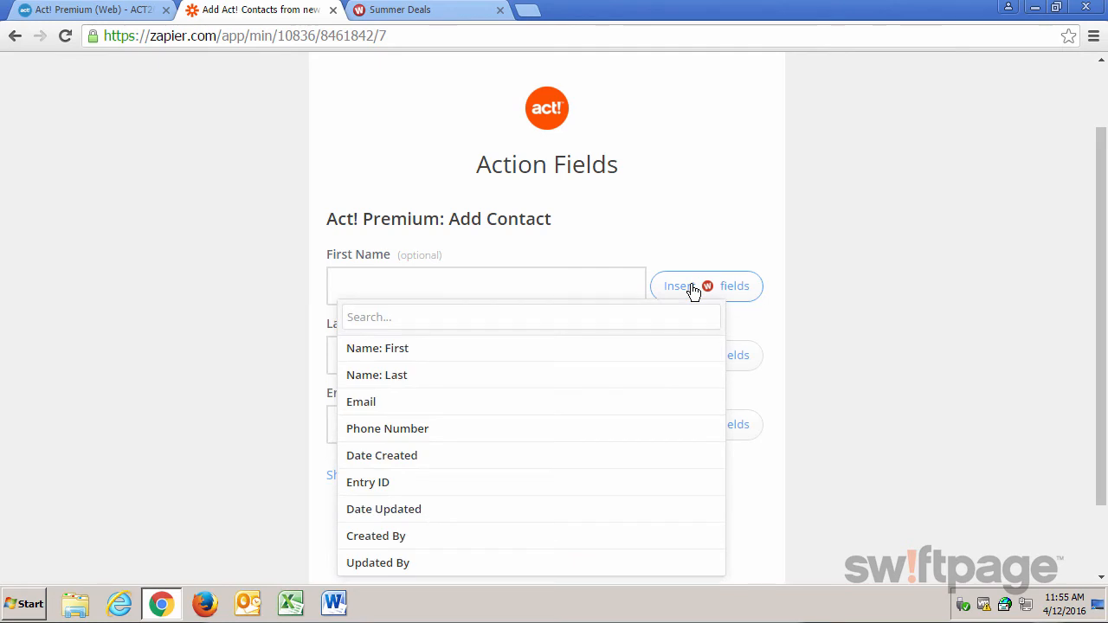
click(601, 349)
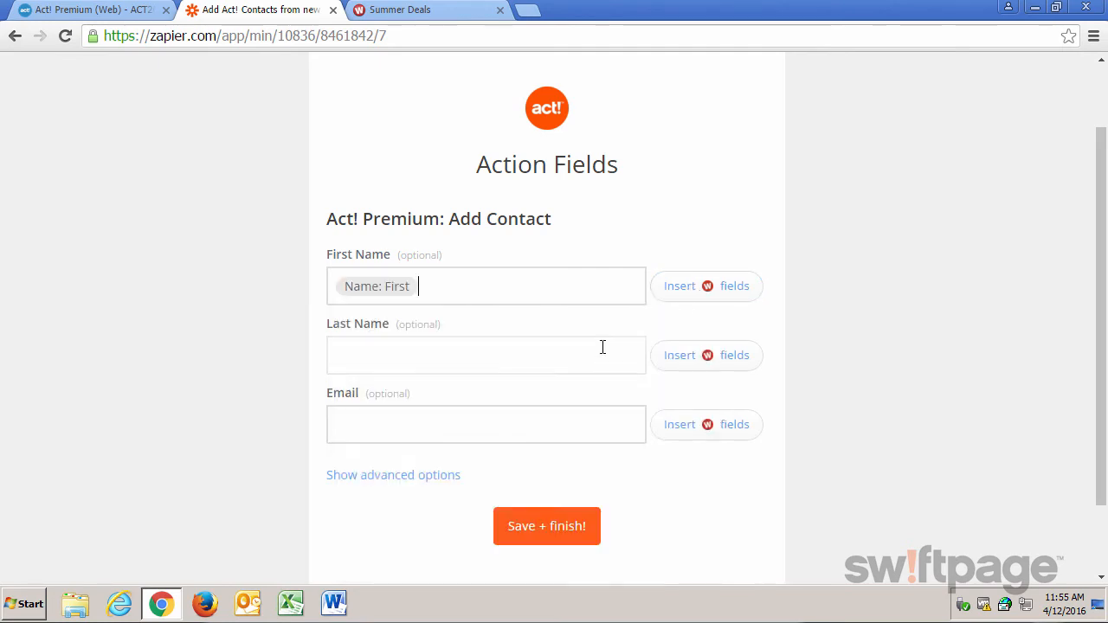
click(710, 356)
click(467, 451)
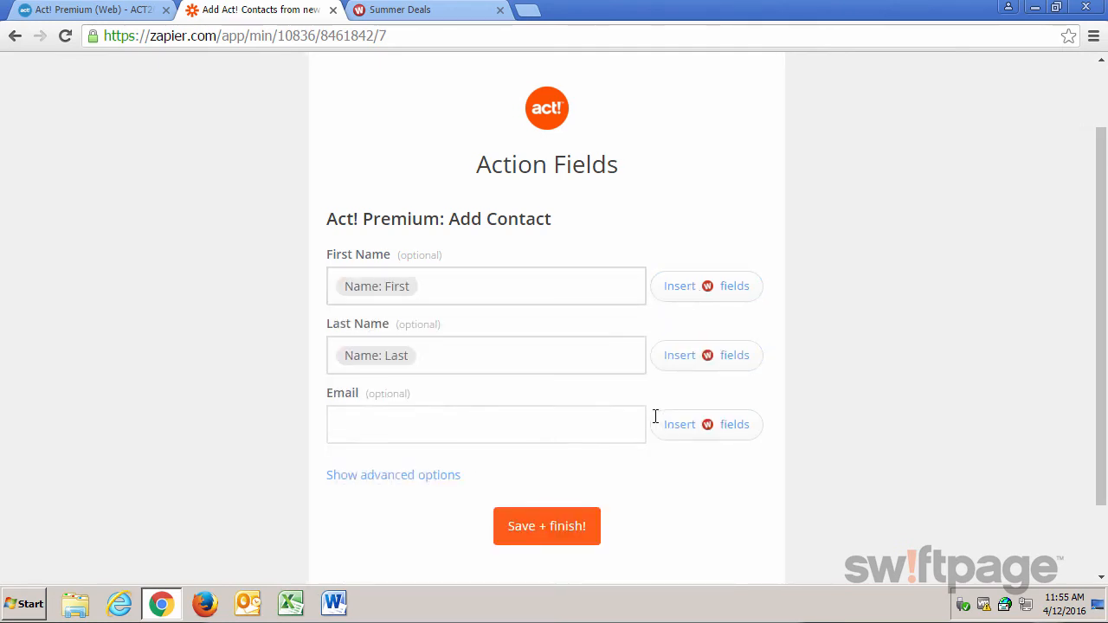
click(704, 425)
click(435, 542)
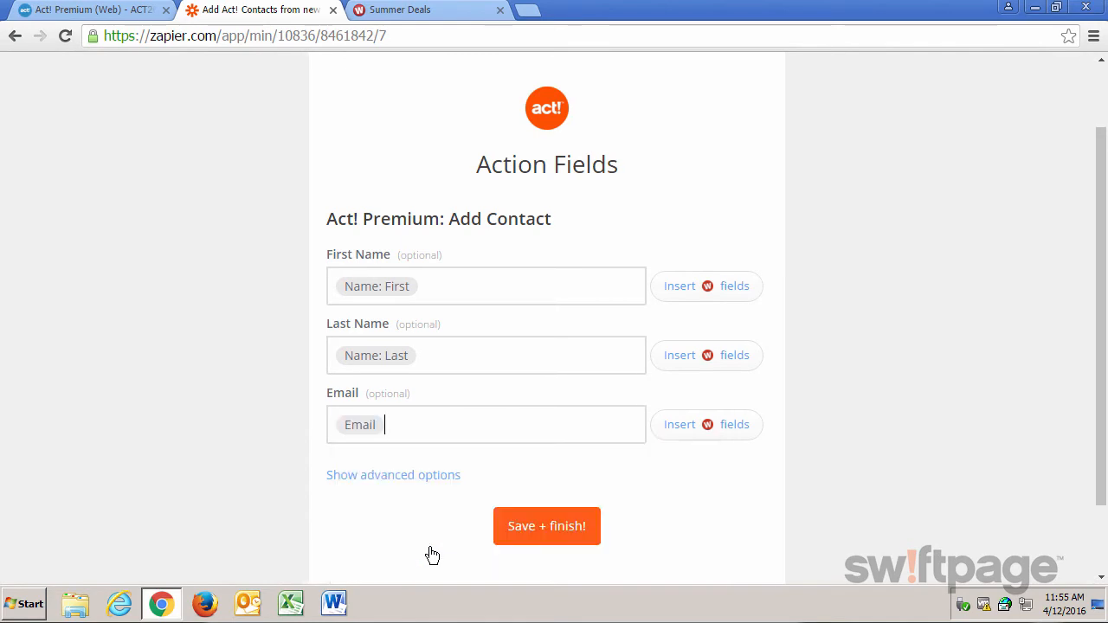
- Map Wufoo Phone Number to Business Phone under advanced options, then save and turn the Zap on
click(389, 479)
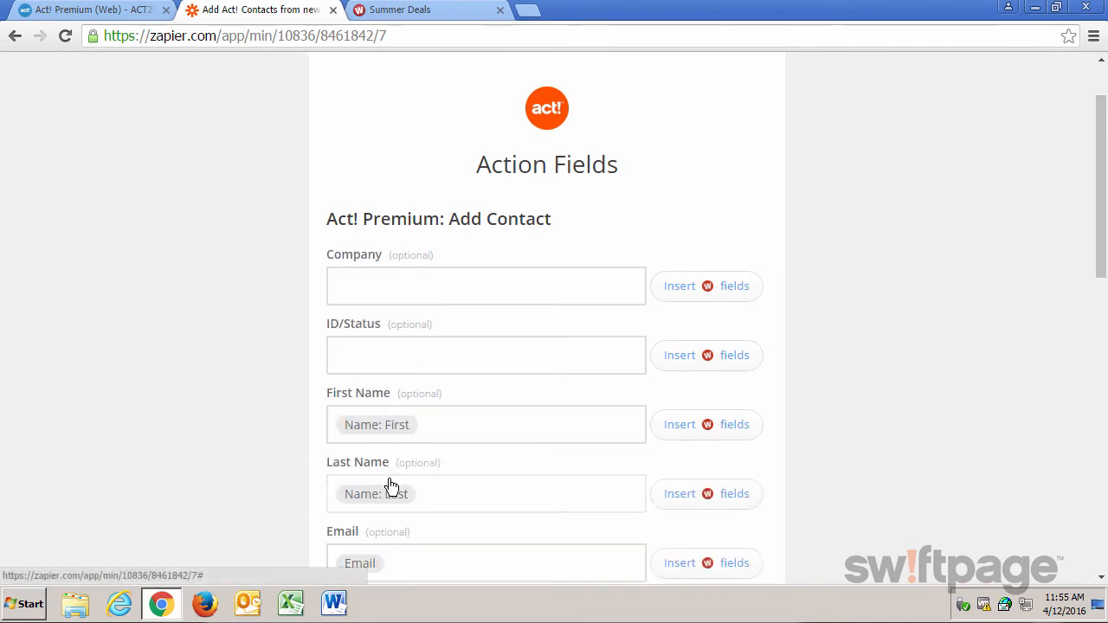
scroll(854, 348, down, 4)
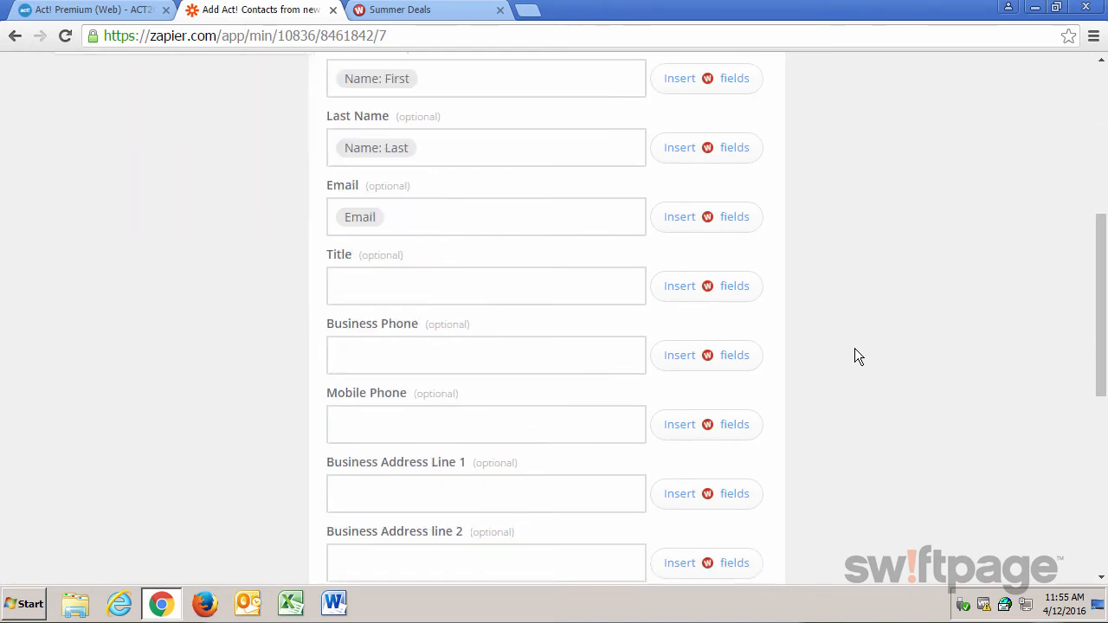
click(710, 367)
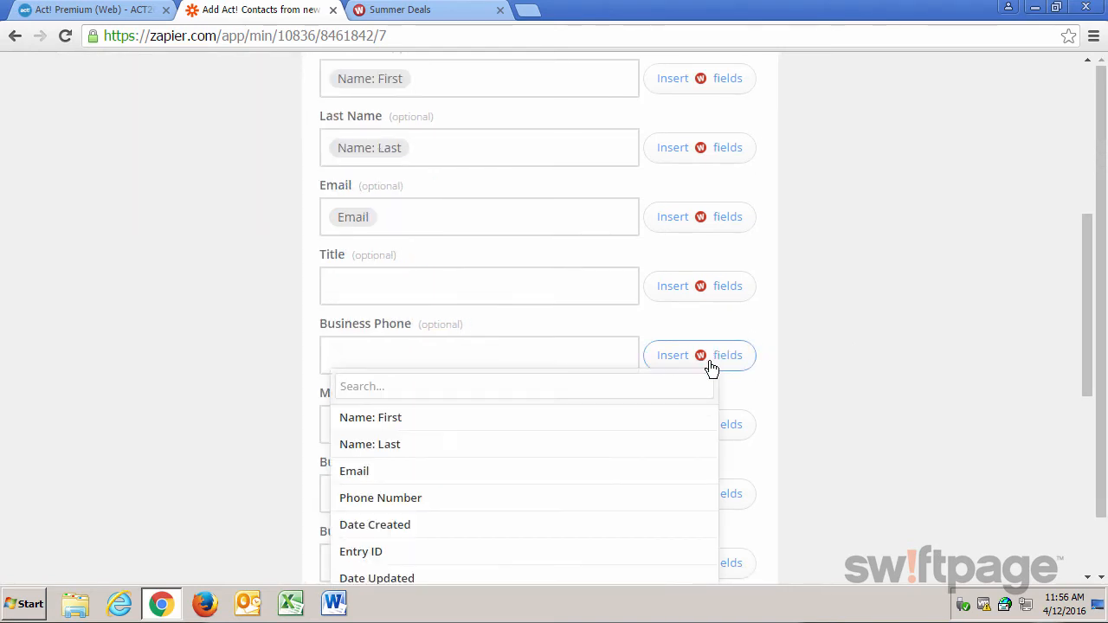
click(455, 498)
scroll(880, 418, down, 2)
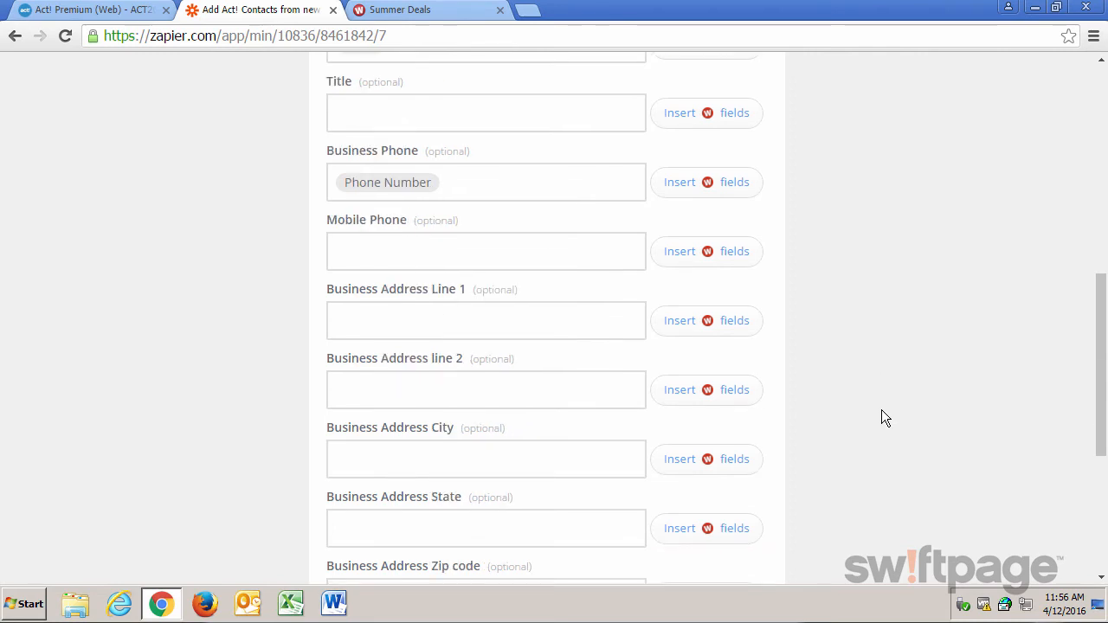
scroll(879, 415, down, 4)
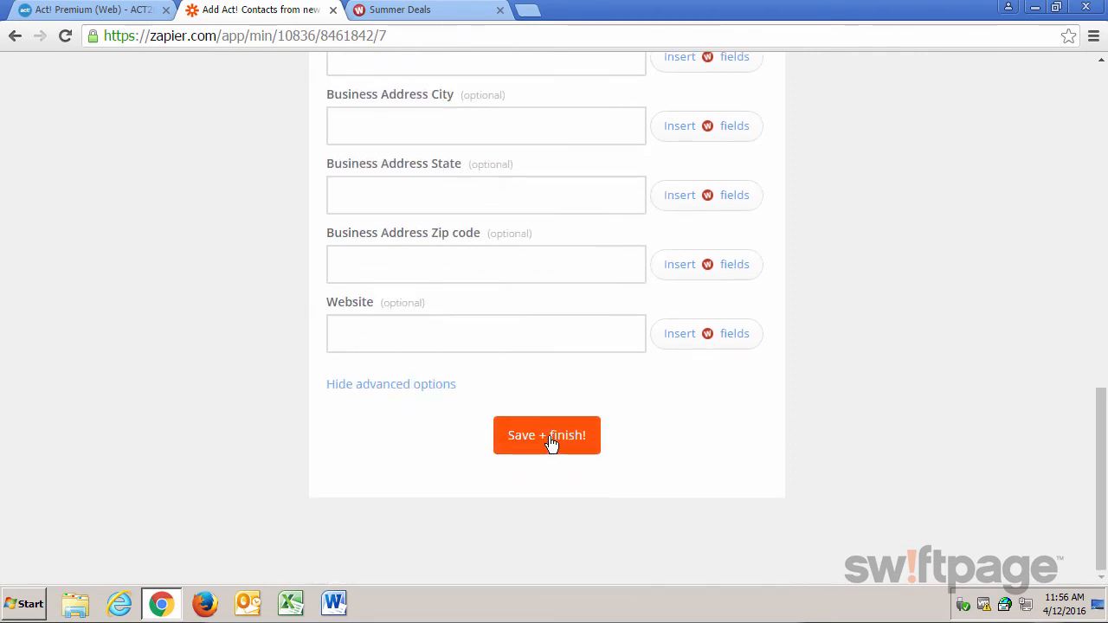
click(552, 444)
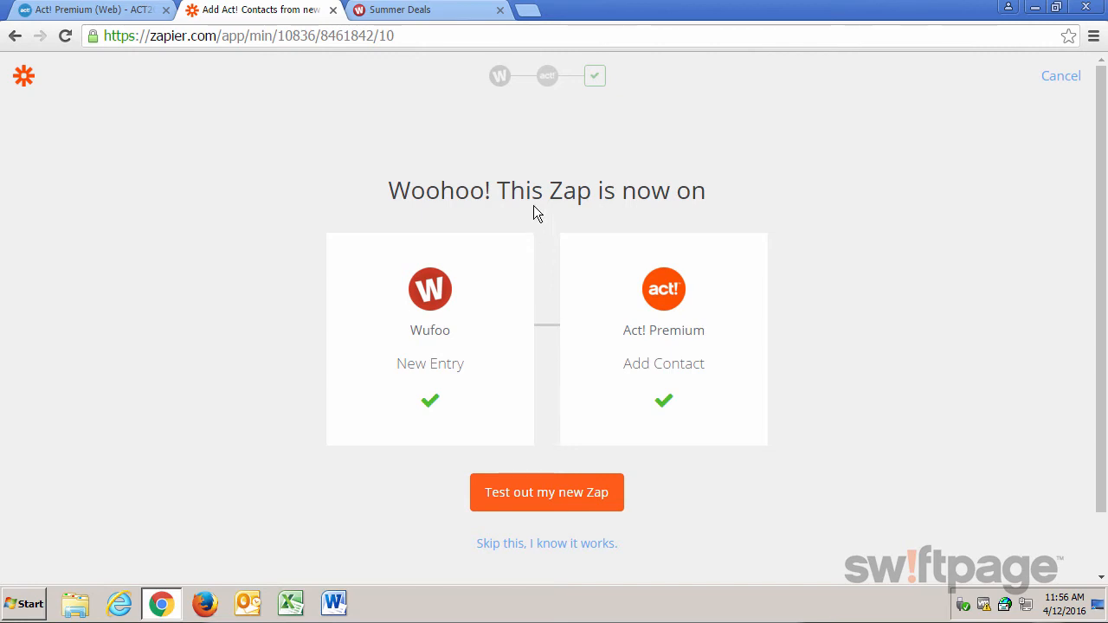
- Submit a test Summer Deals entry with name, email and phone number, then return to Zapier
click(415, 9)
click(322, 216)
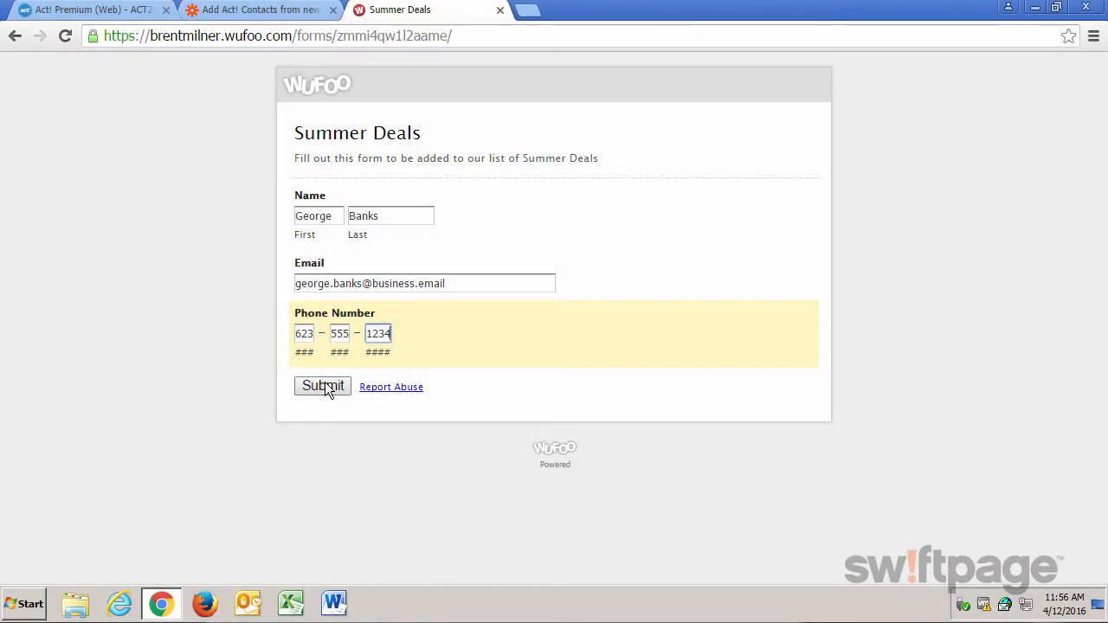
click(326, 386)
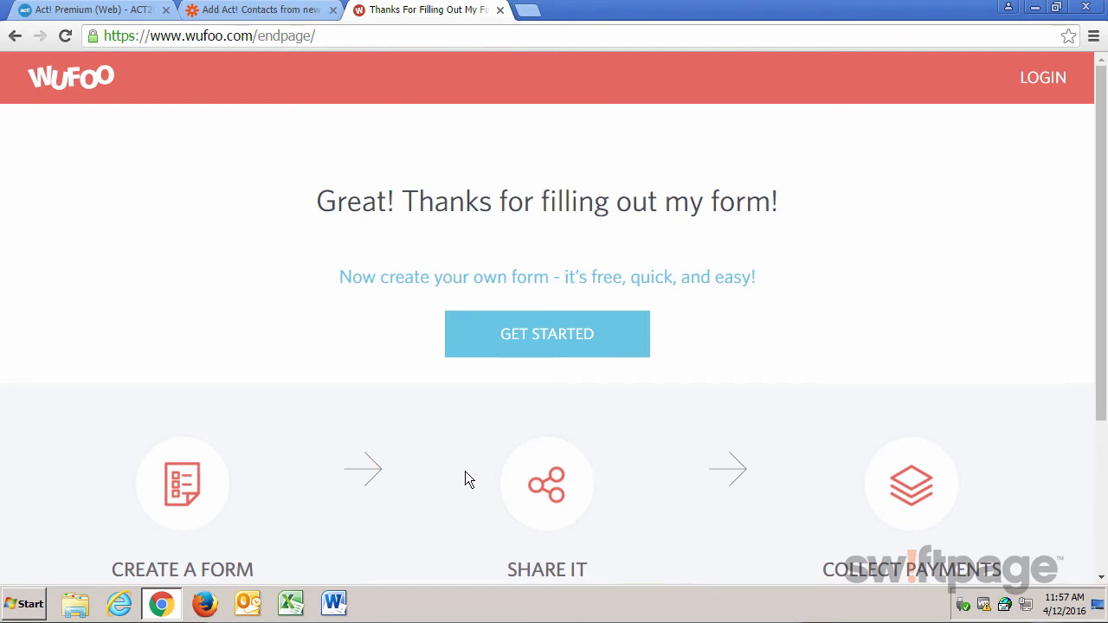
click(282, 11)
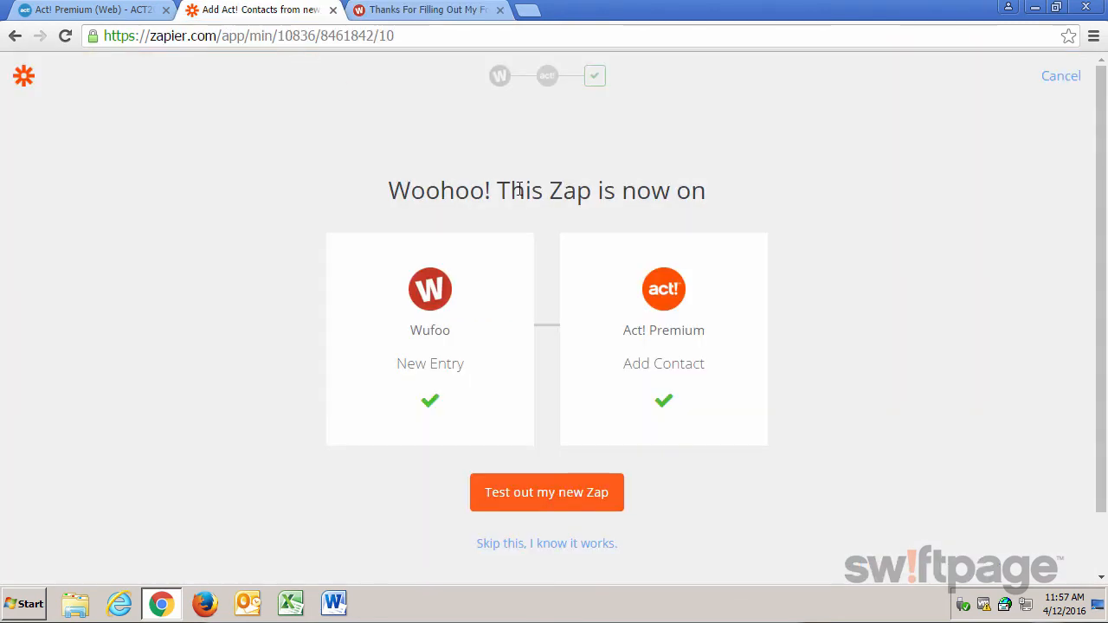
- Test the Zap: fetch the submitted Wufoo entry, review the sample contact, and send it to Act! Premium
click(546, 500)
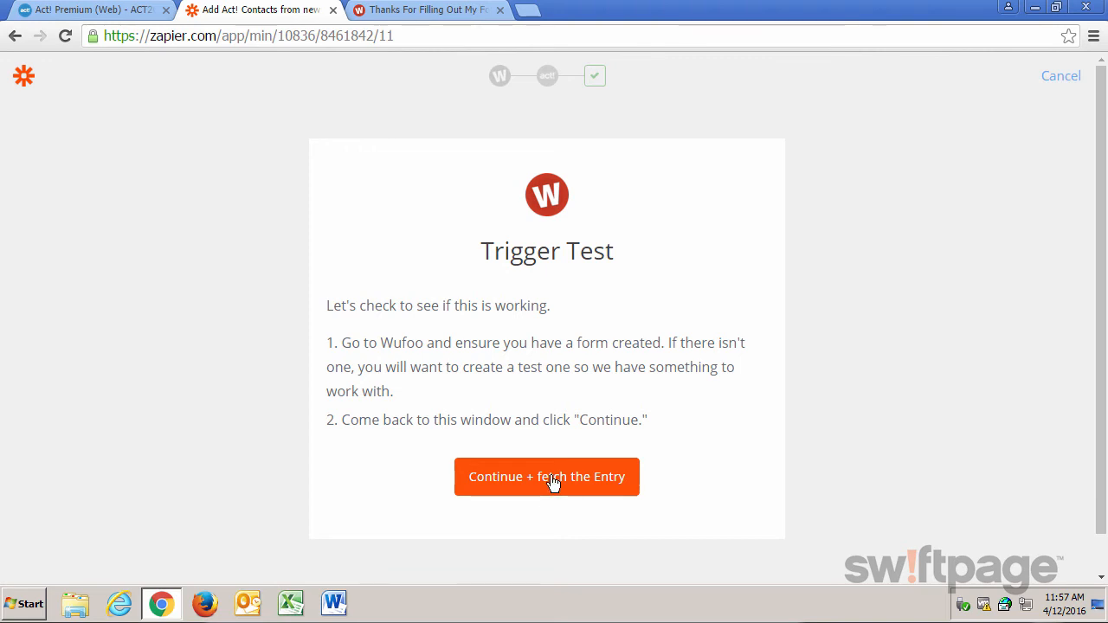
click(553, 482)
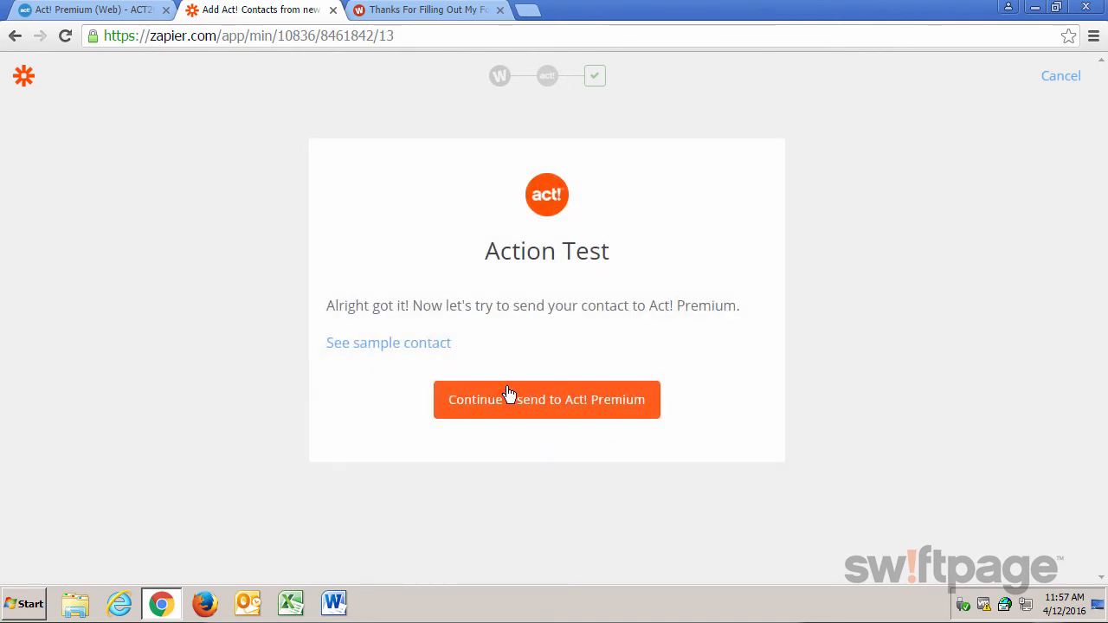
click(369, 347)
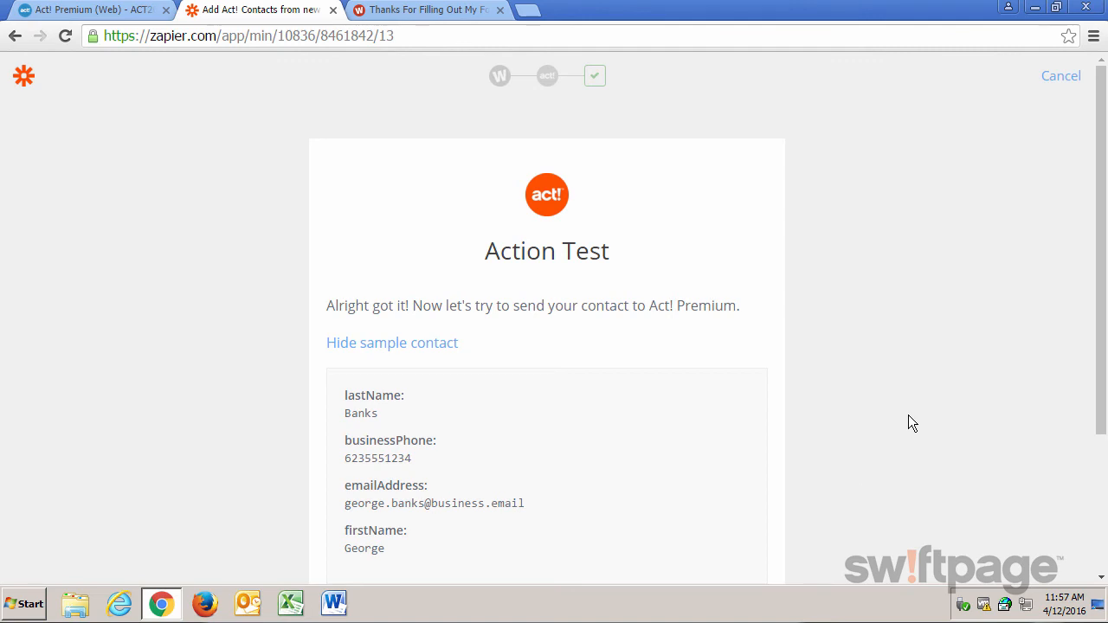
scroll(908, 415, down, 1)
scroll(907, 417, down, 1)
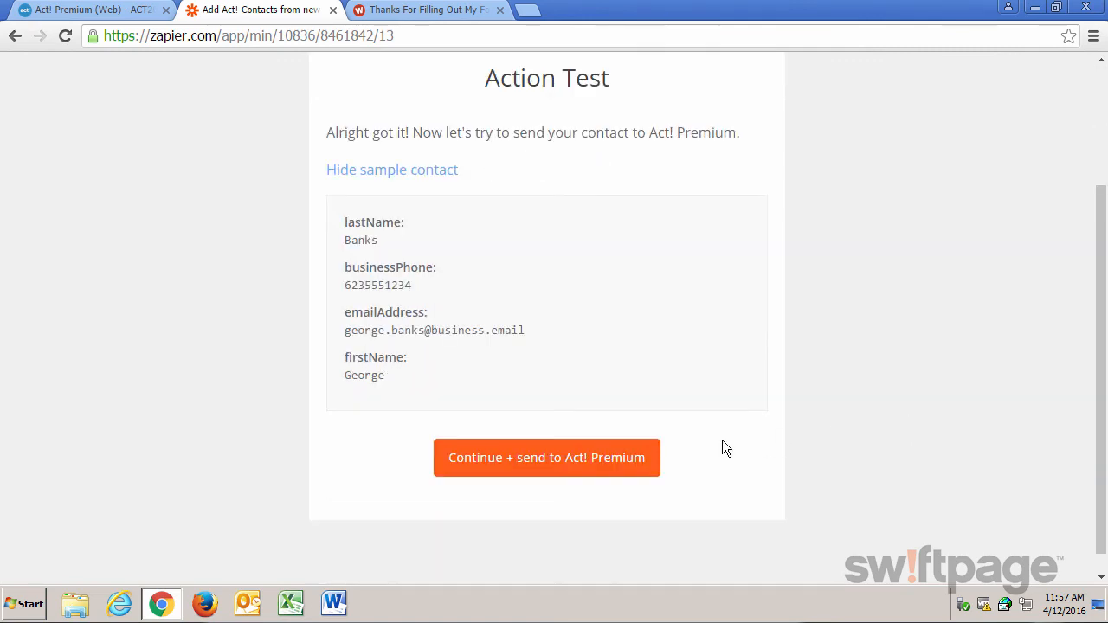
click(556, 468)
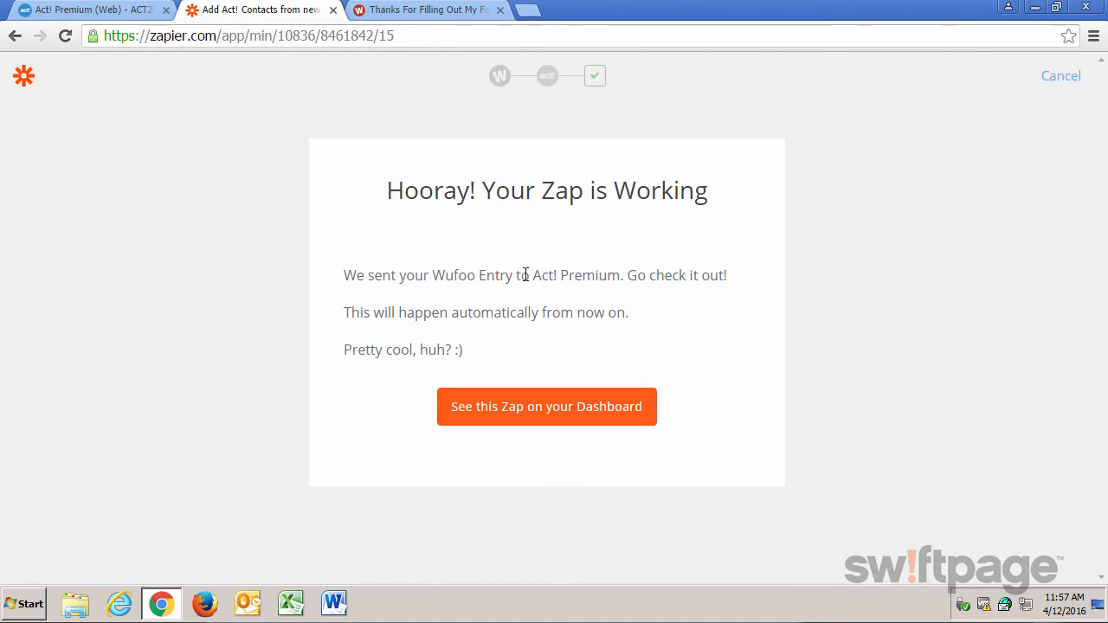
- In Act! Premium, open the Contacts list and select the new Wufoo contact at the top
click(95, 10)
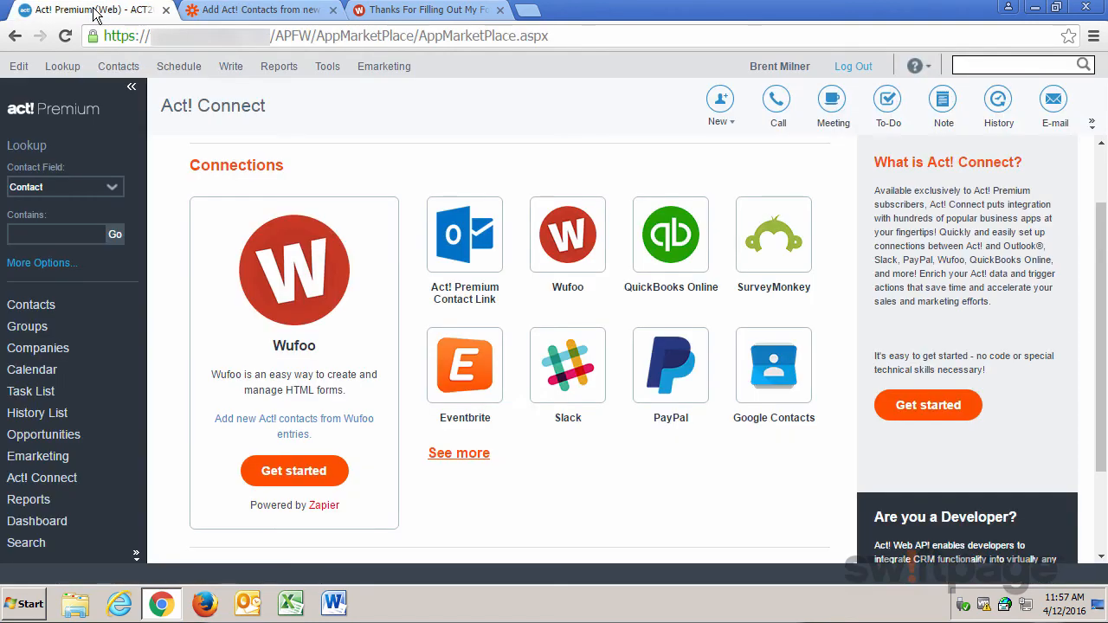
click(33, 304)
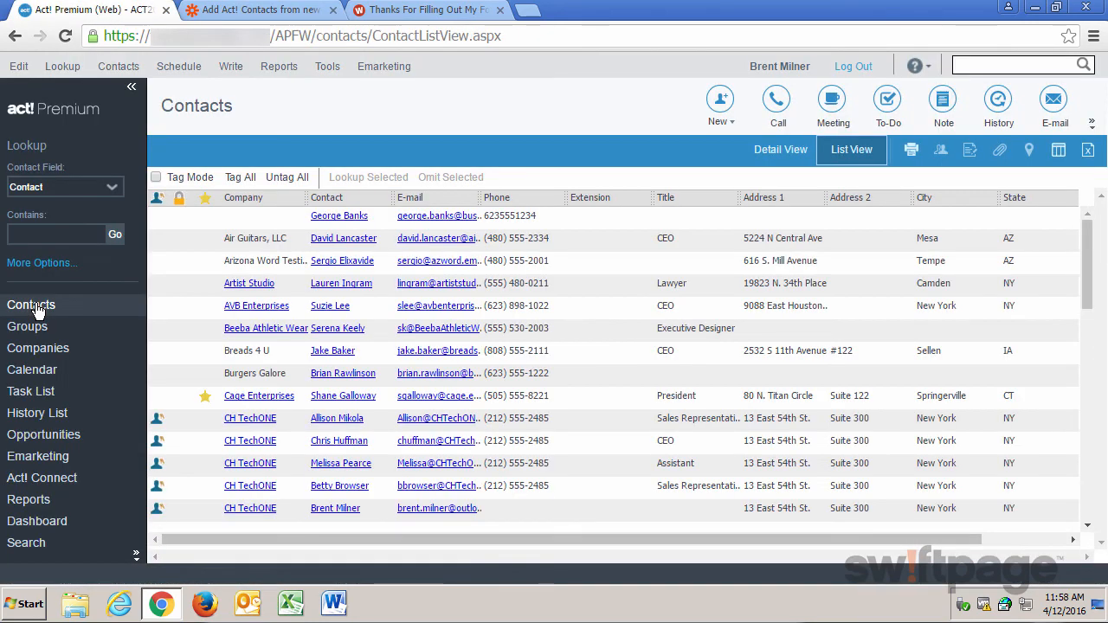
click(275, 223)
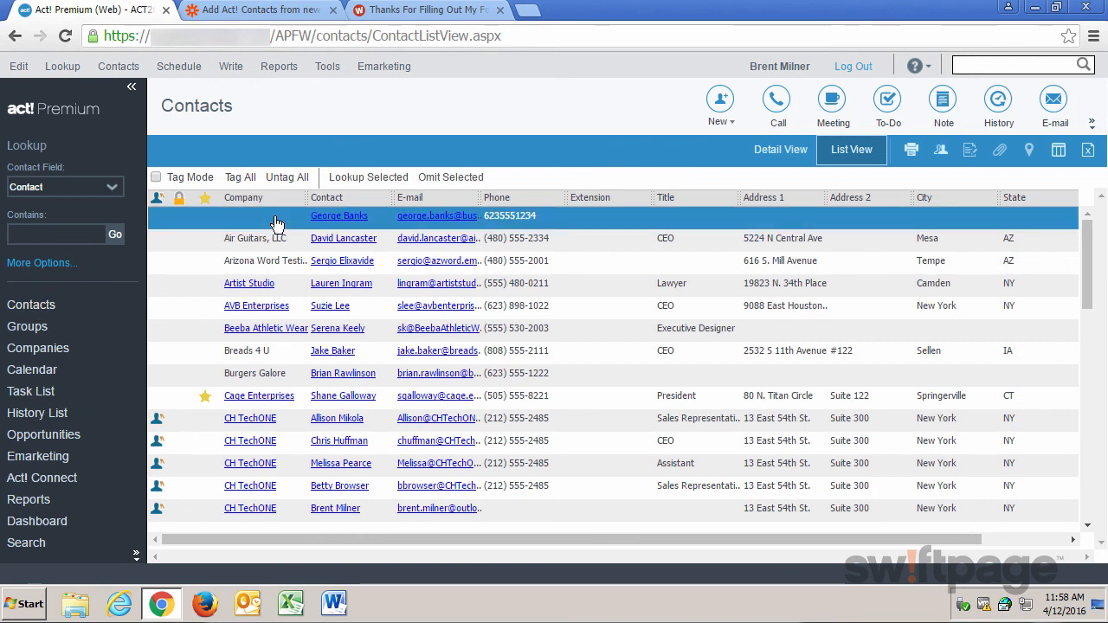